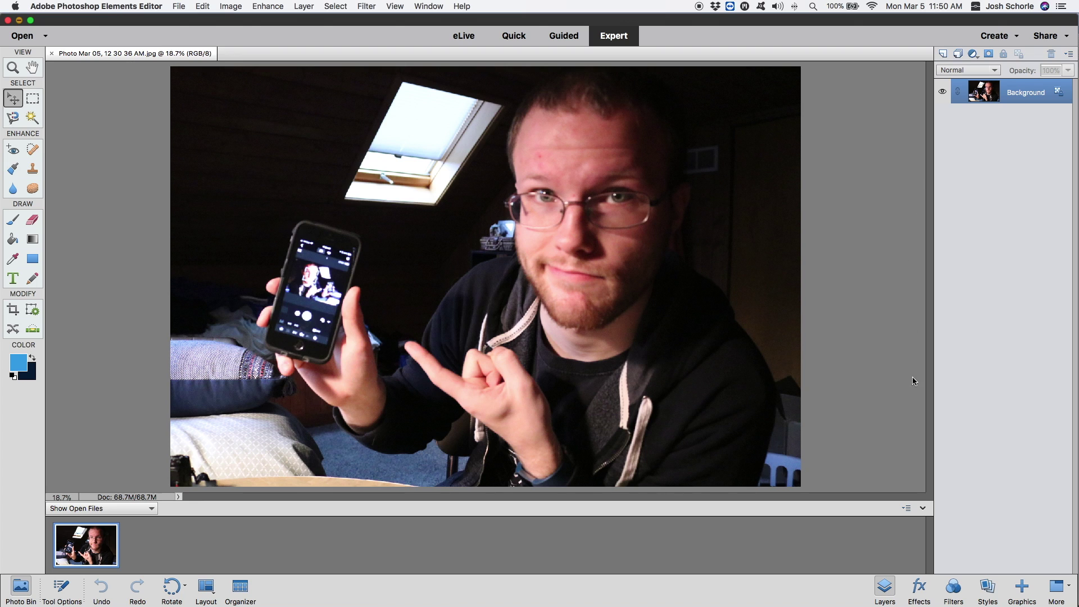
Apply the Elements+ Color and Tone effect and choose Color Lookup, bringing up the 'Color Lookup 1' layer dialog
left_click(921, 589)
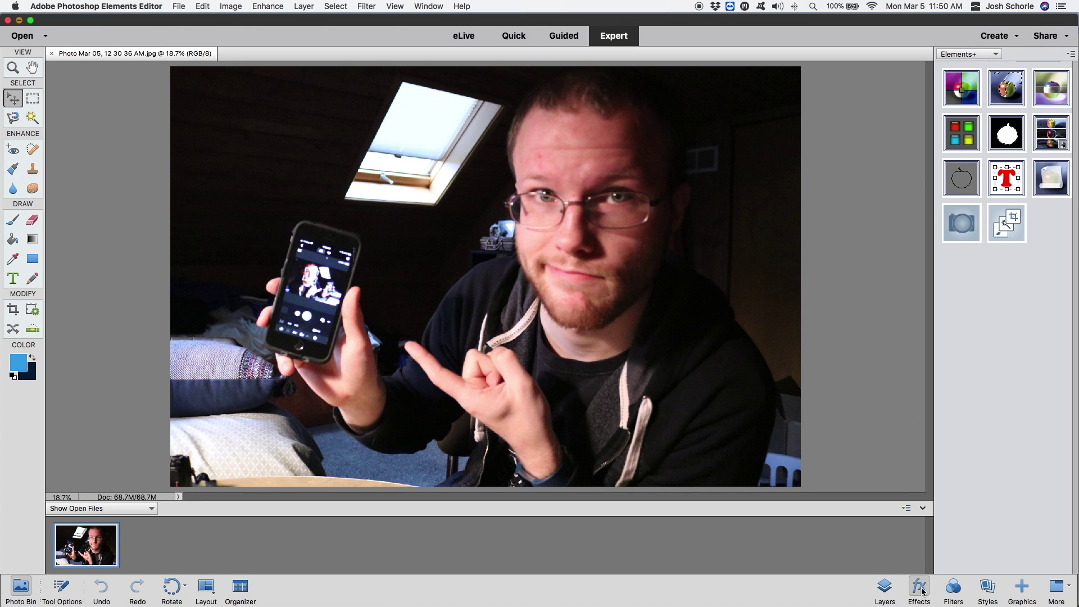
left_click(973, 54)
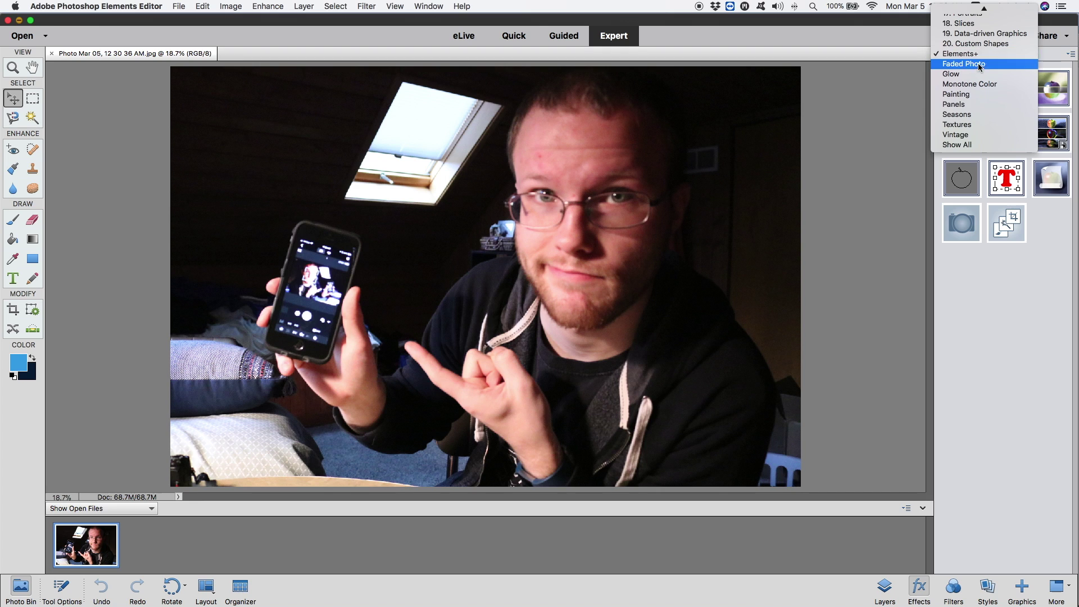
left_click(963, 53)
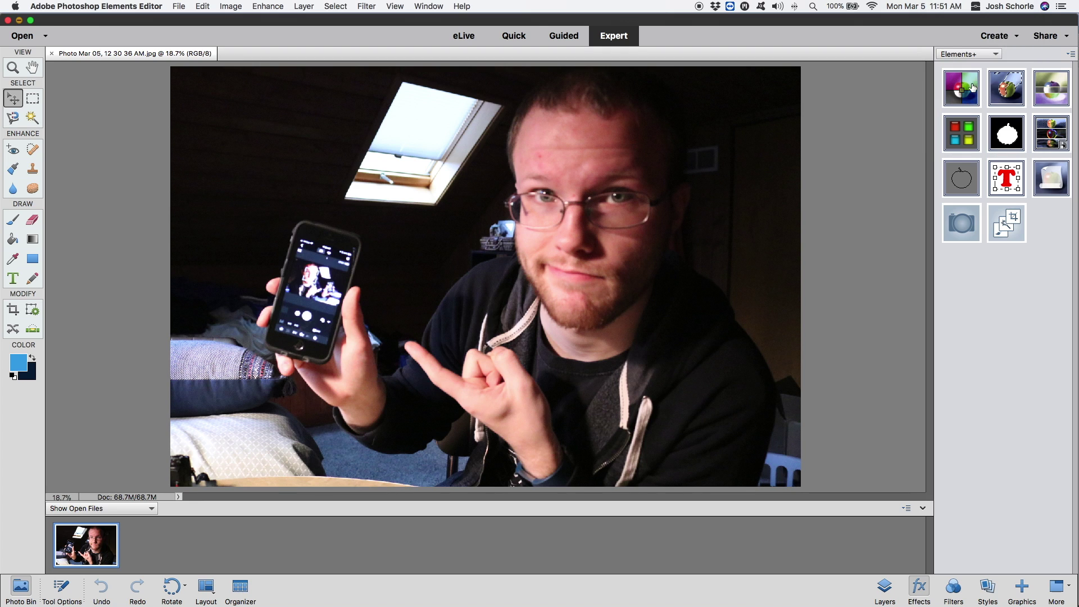
left_click_drag(973, 87, 476, 233)
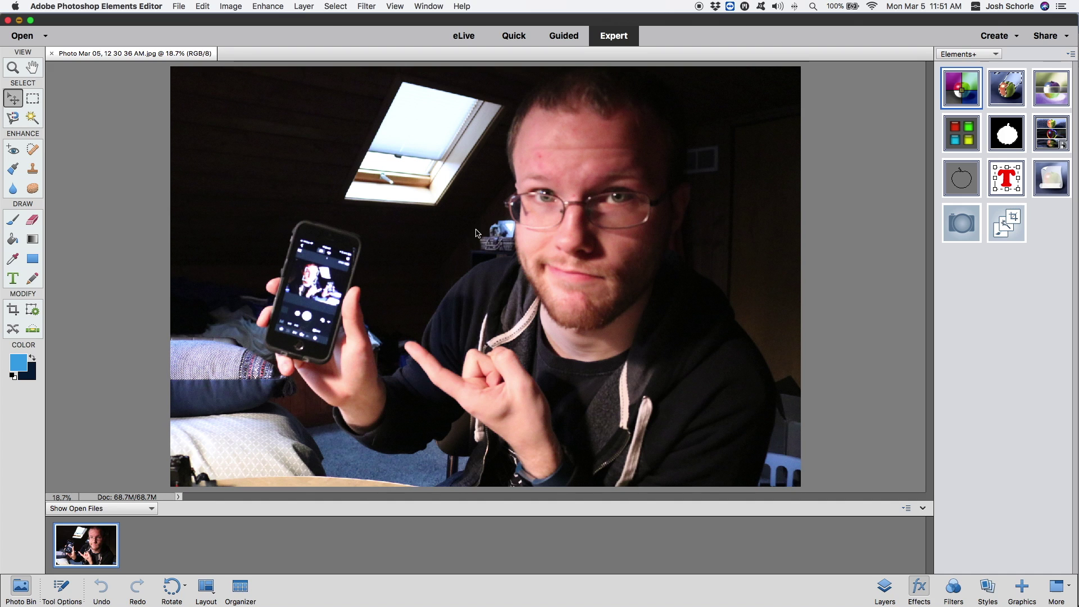
left_click_drag(374, 298, 736, 131)
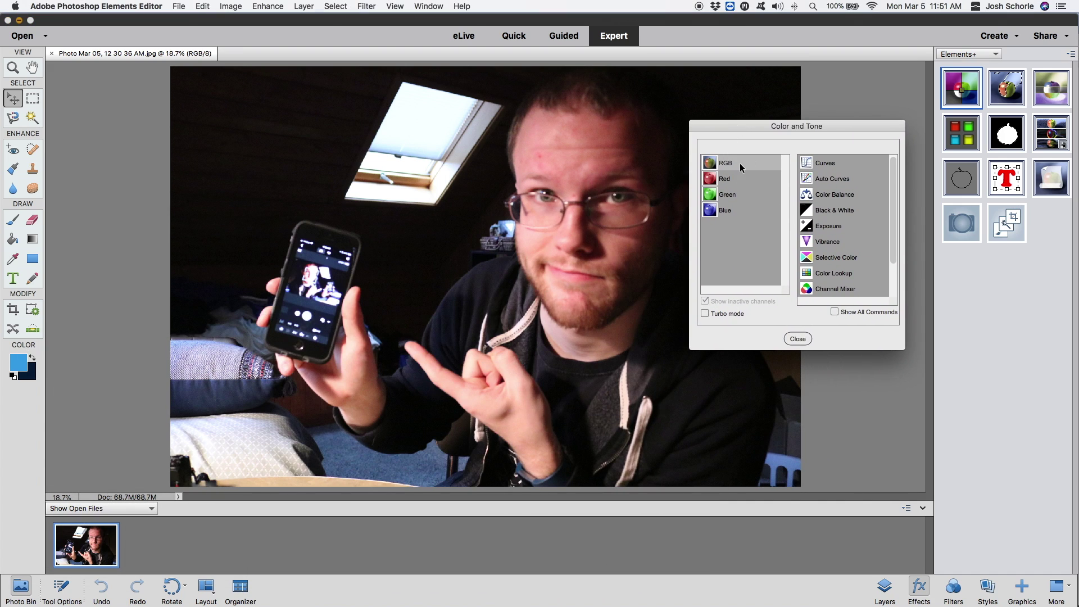
double_click(827, 272)
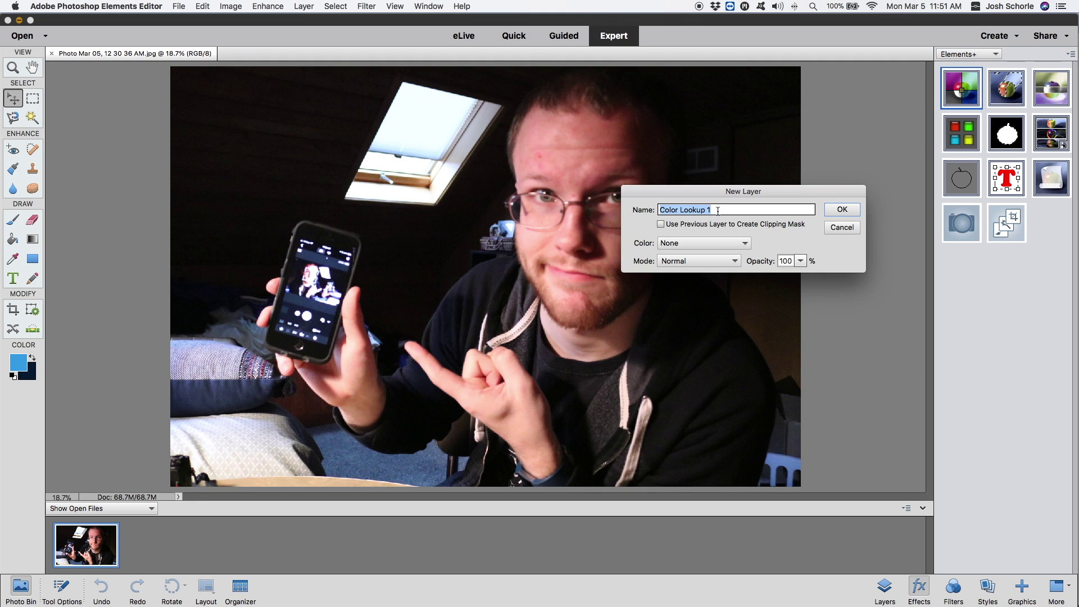
Create the lookup layer and load the Cine Subtle Teal and Orange 3D LUT from the Cine LUTs Pack folder
left_click(846, 209)
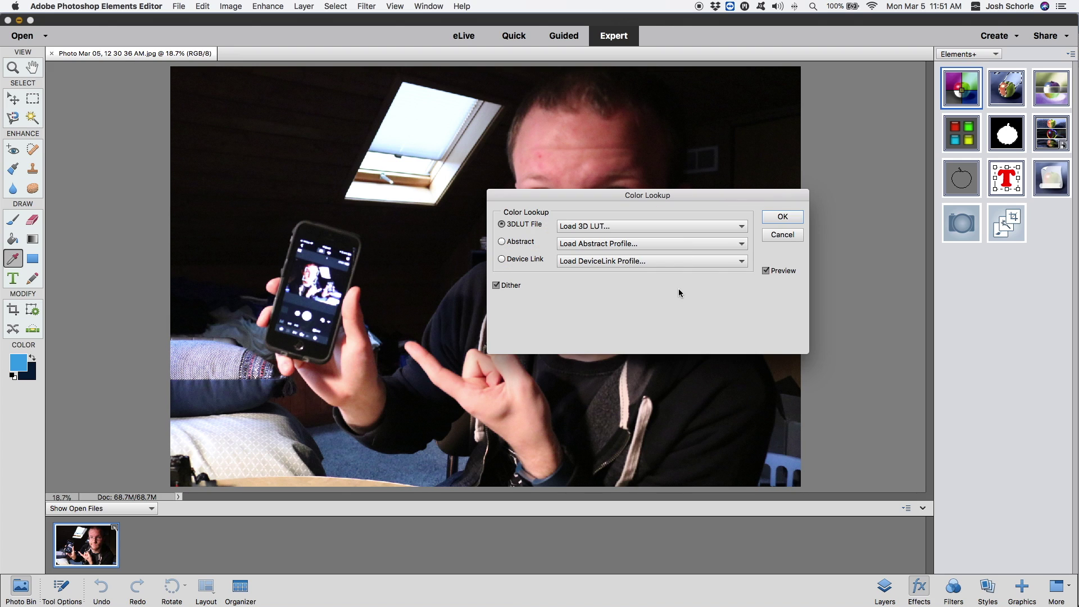
left_click(598, 228)
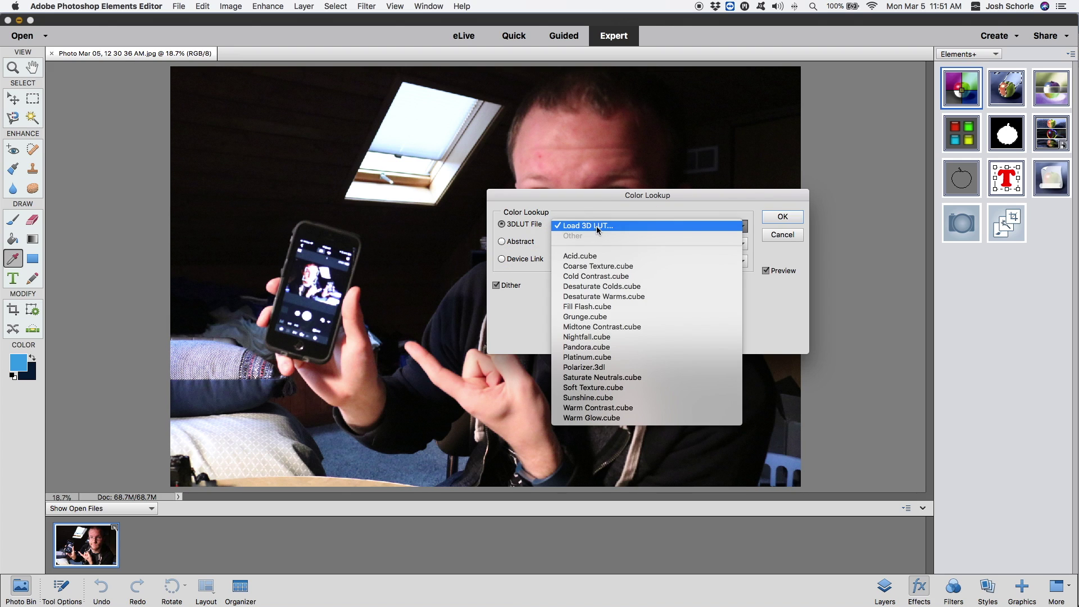
left_click(597, 227)
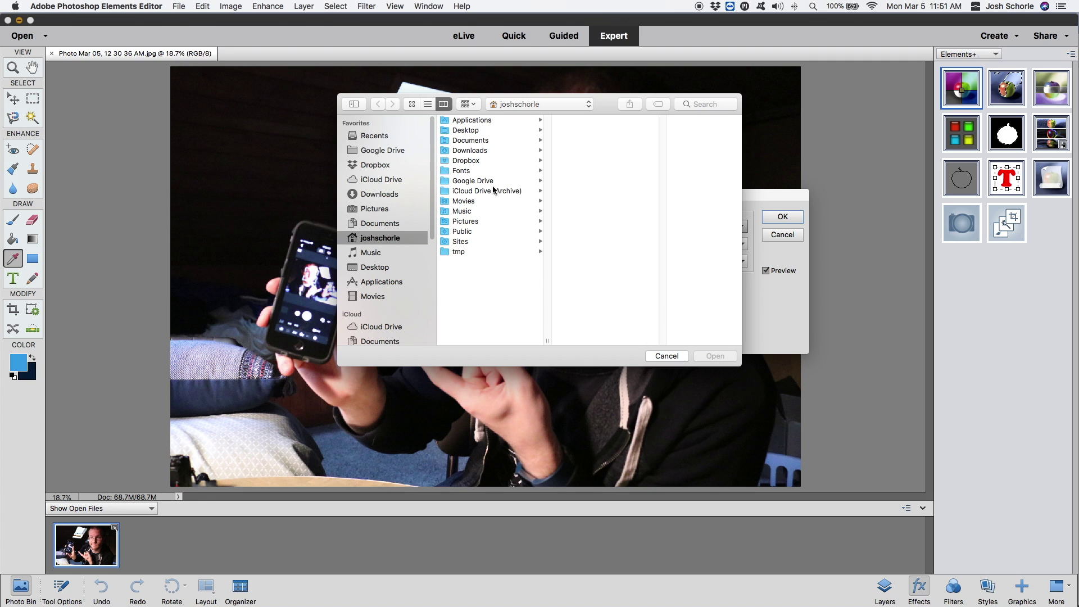
left_click(466, 212)
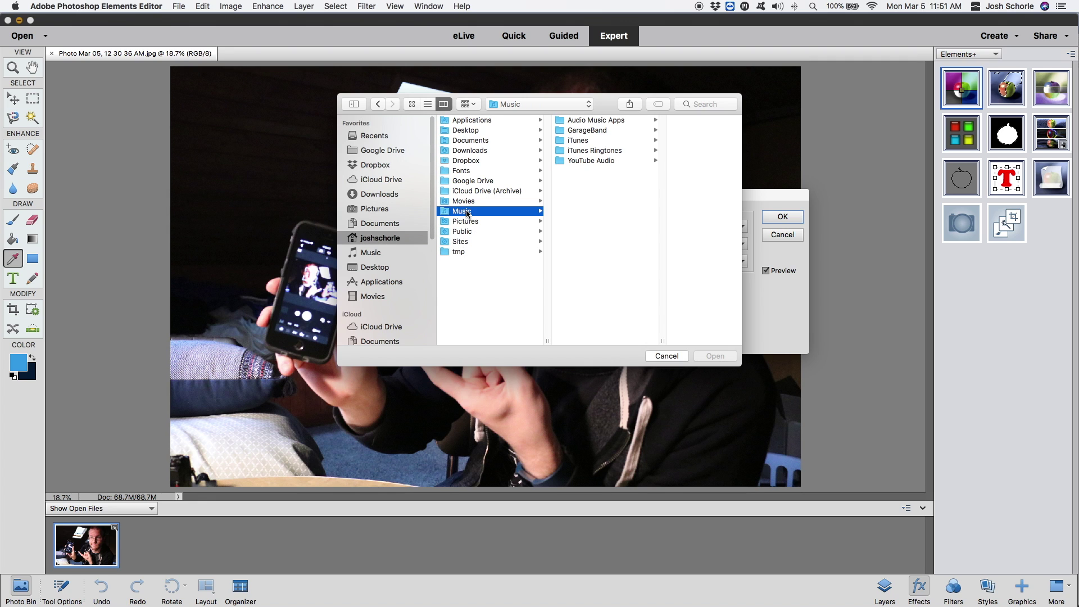
left_click(464, 200)
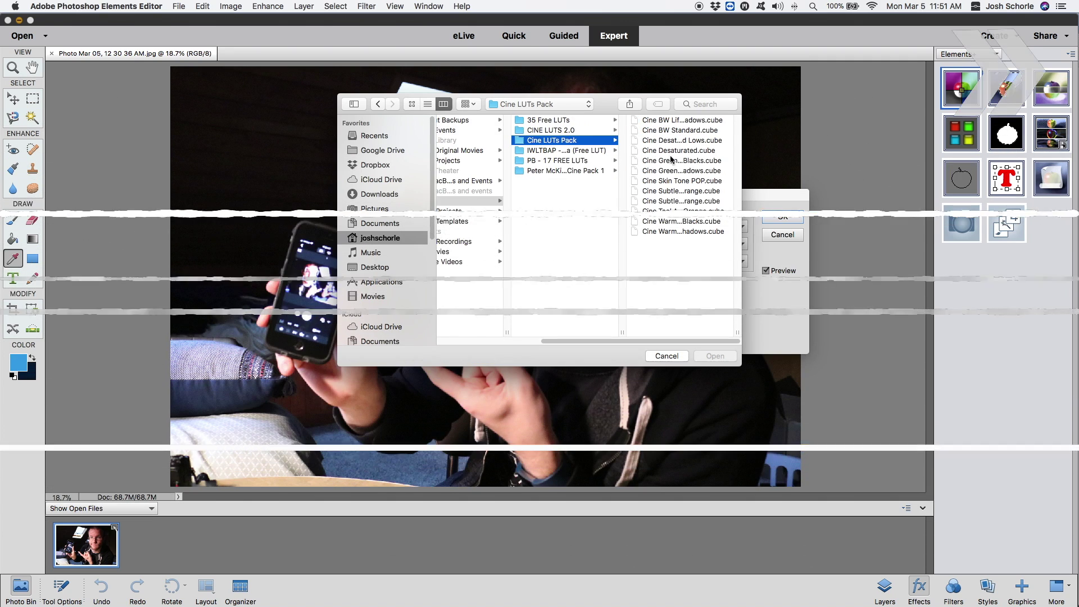
left_click(538, 201)
double_click(538, 211)
left_click_drag(545, 193, 821, 188)
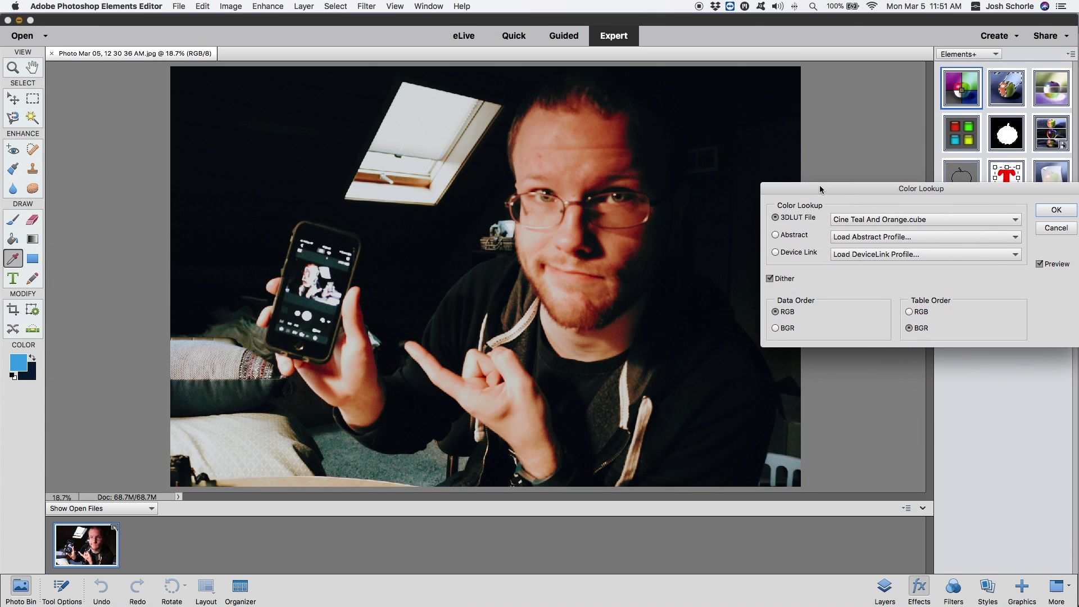
left_click(873, 219)
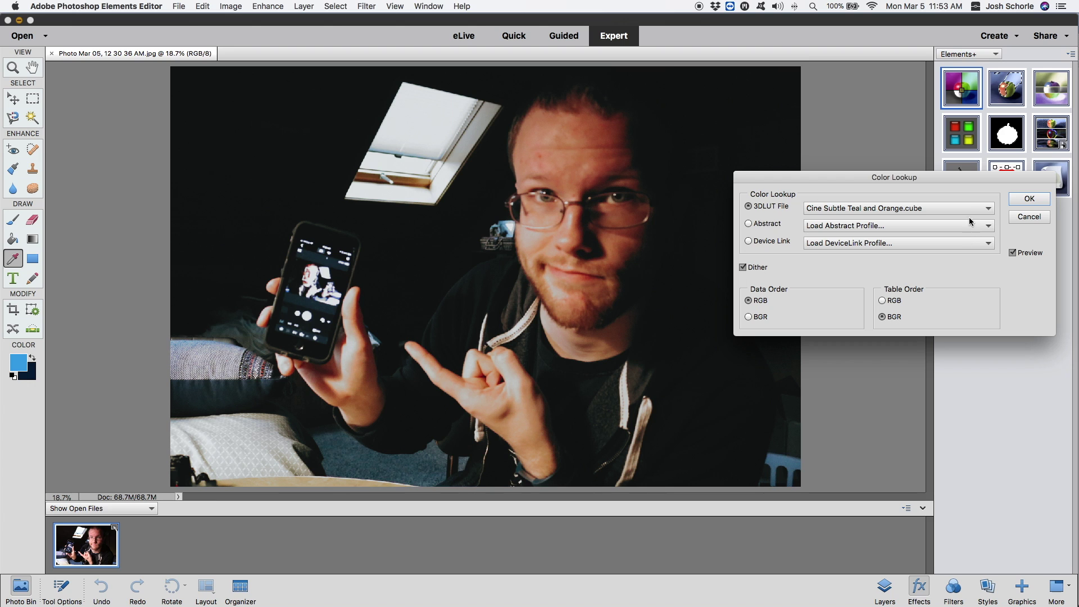
Accept the color grade 1 layer and lower its opacity to 64%
left_click(1029, 200)
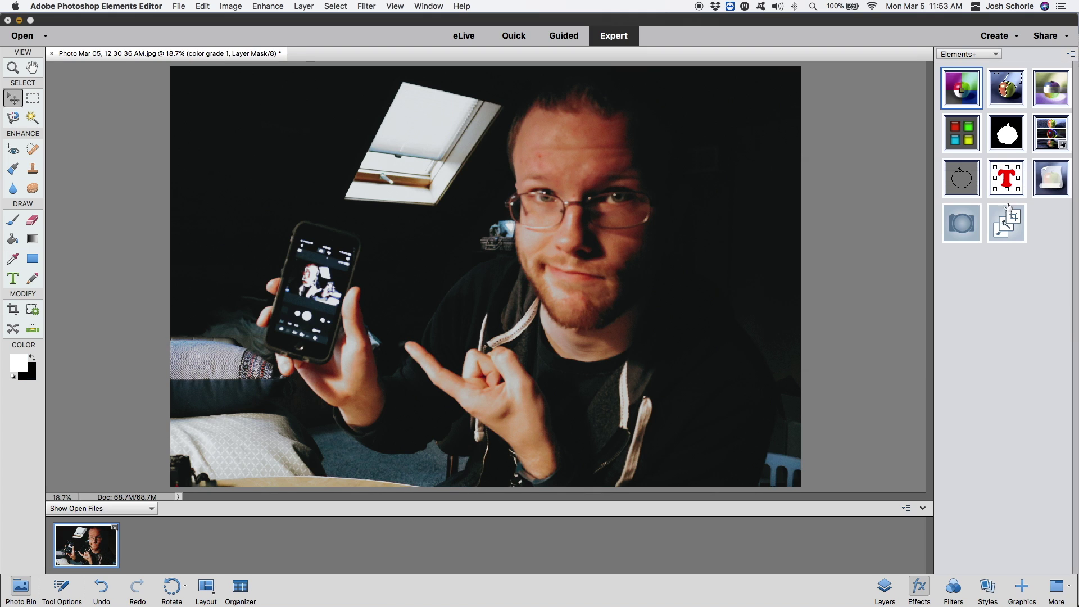
left_click(885, 590)
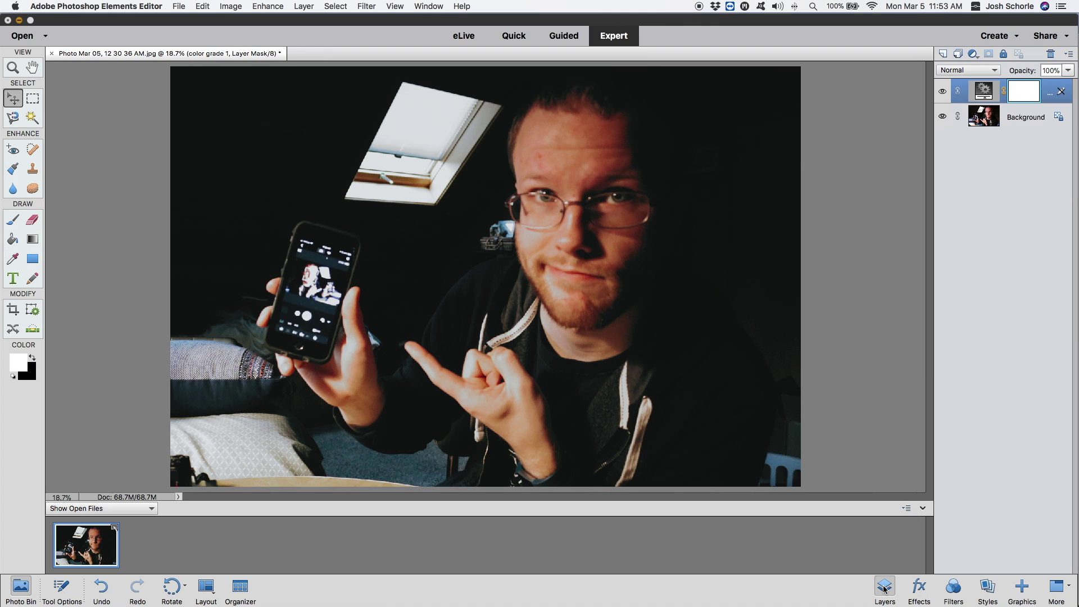
left_click(1068, 71)
left_click_drag(1072, 84, 1050, 84)
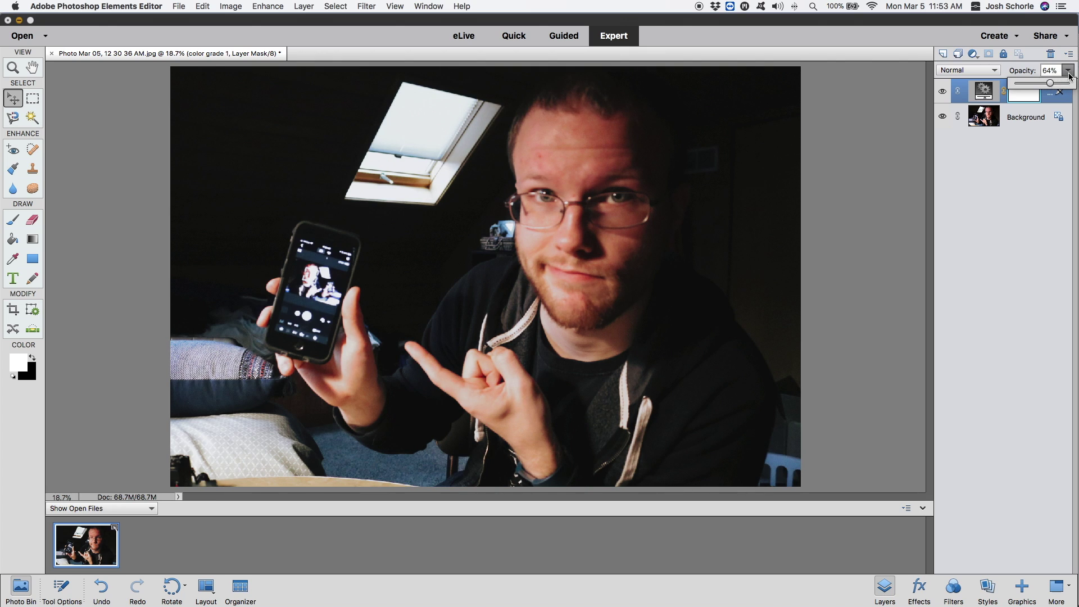
left_click(1069, 74)
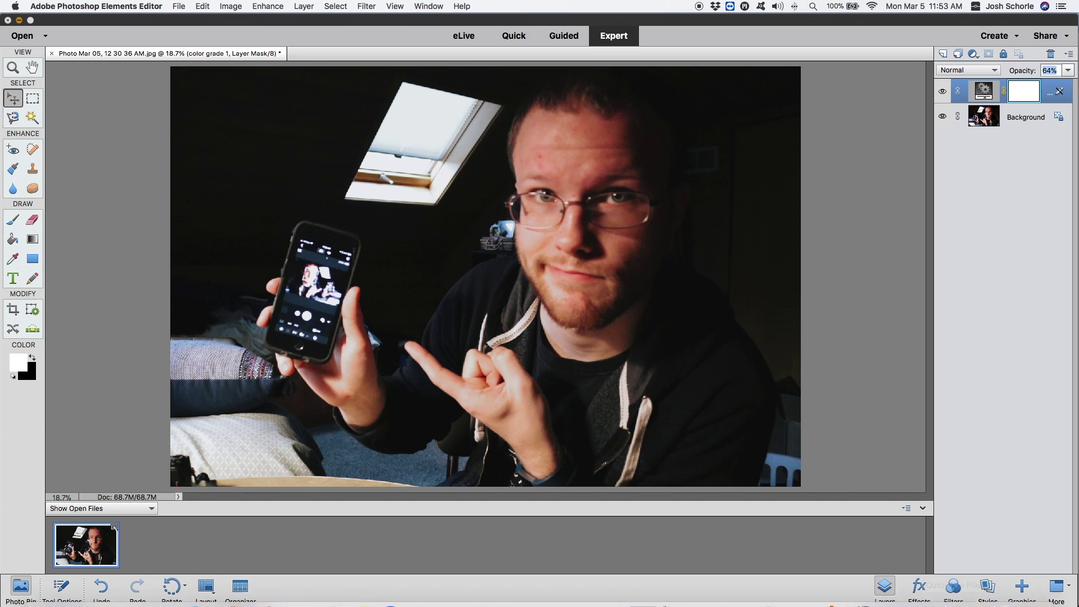
Return to the Effects panel with the Elements+ category showing
left_click(919, 587)
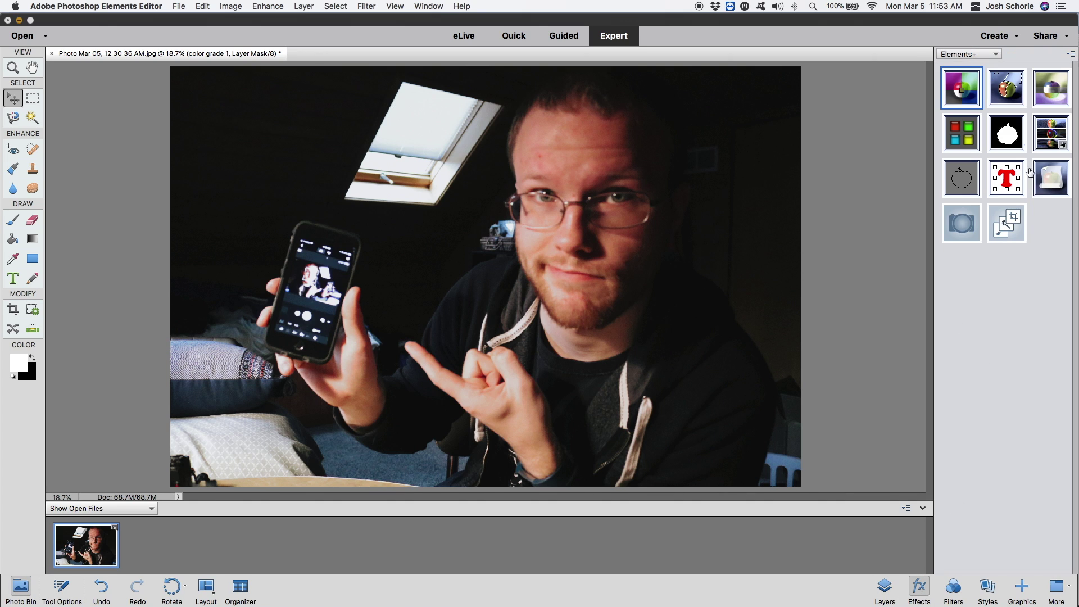
left_click(967, 54)
left_click(967, 54)
Switch to the browser and open Buy Full Version from the Elementsplus.net header
left_click(19, 21)
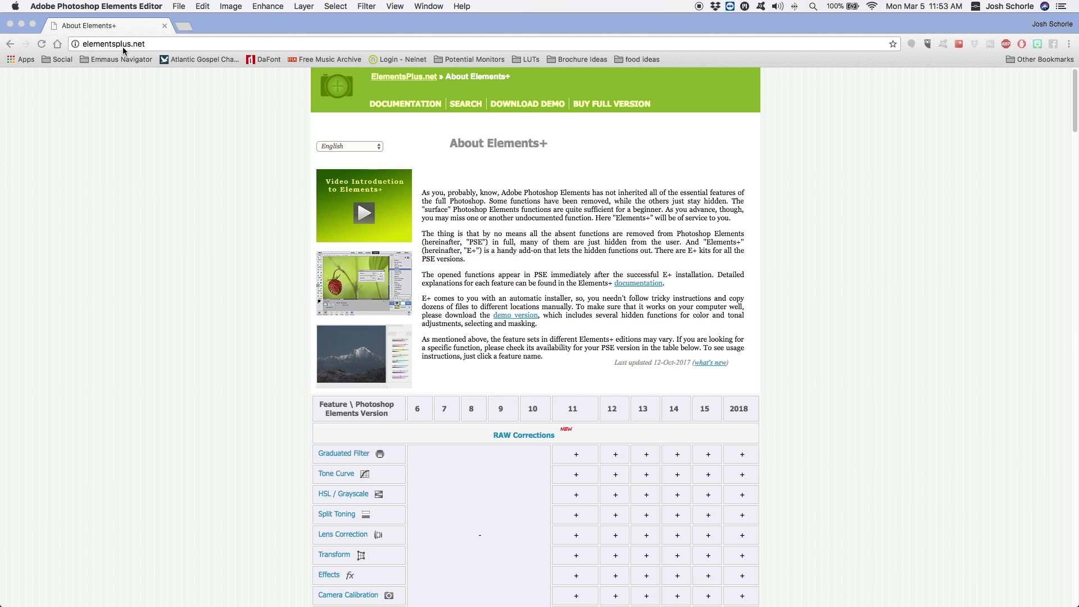
left_click(218, 28)
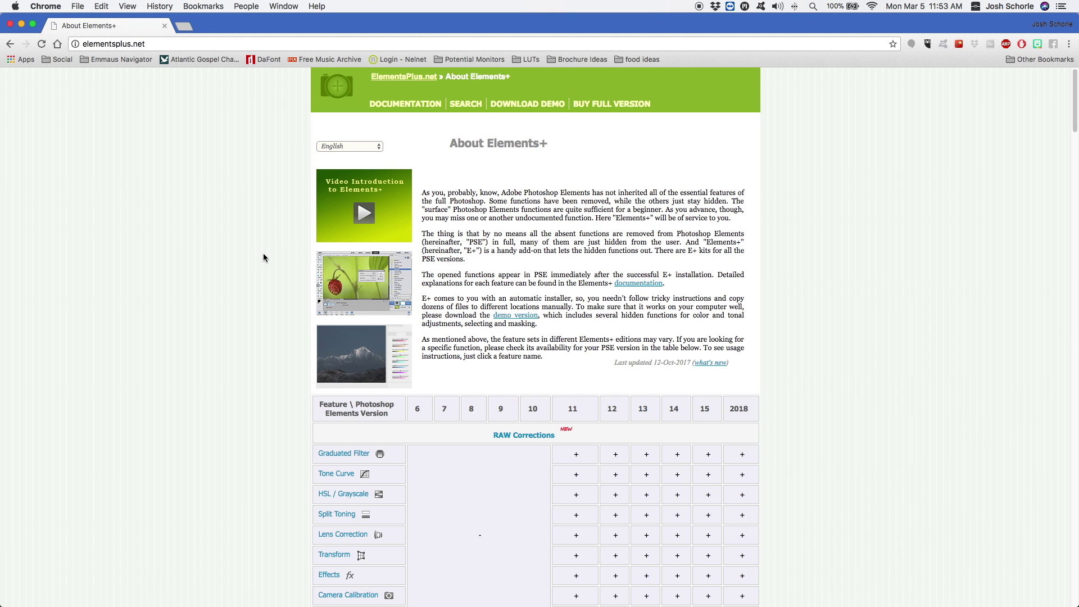
scroll(286, 290, "down", 2)
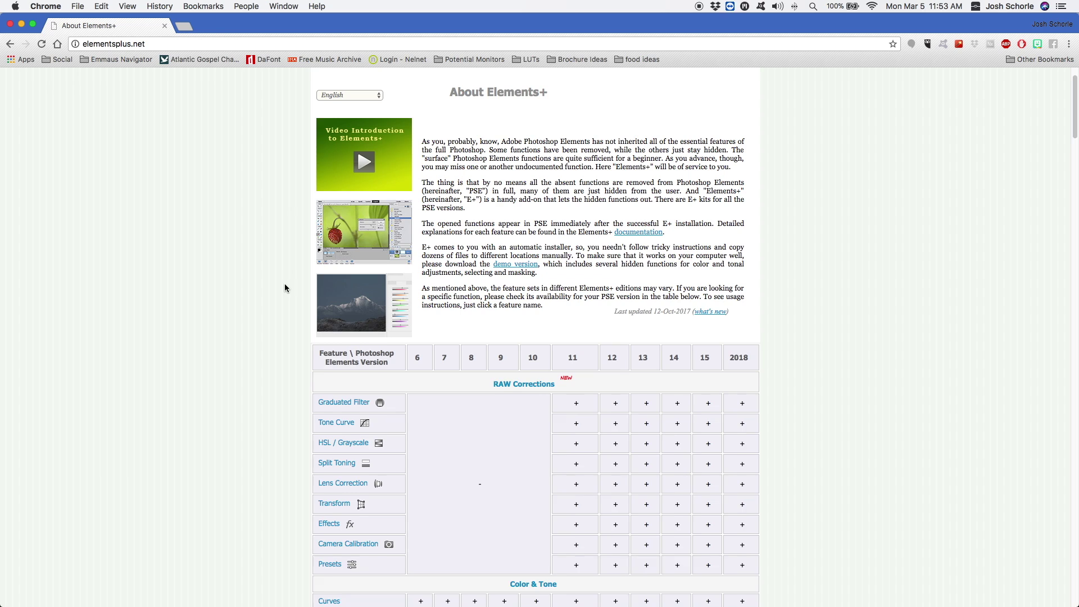
scroll(284, 285, "up", 2)
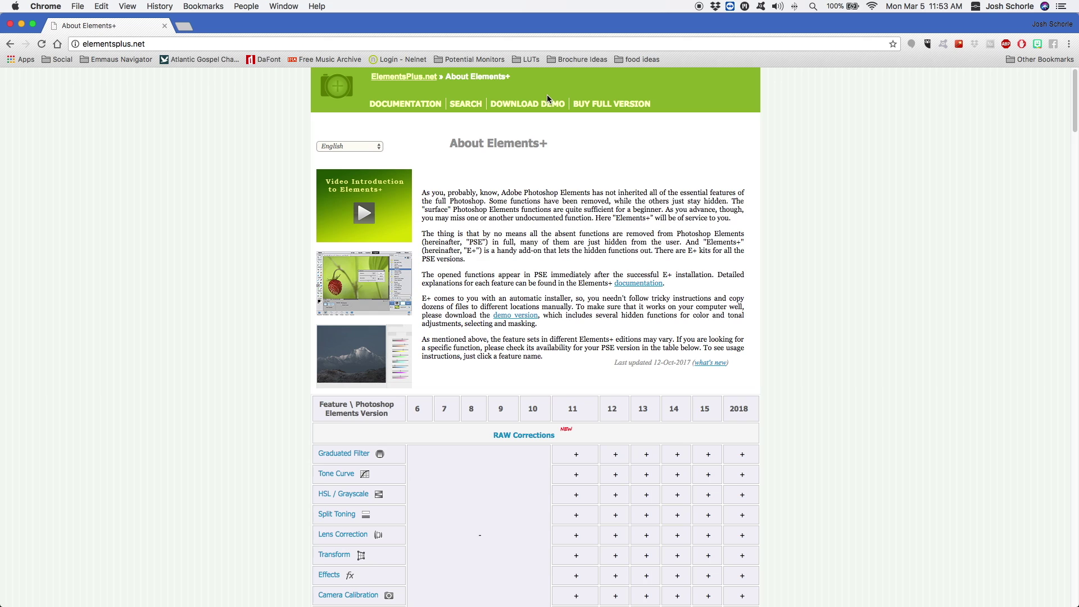
left_click(583, 103)
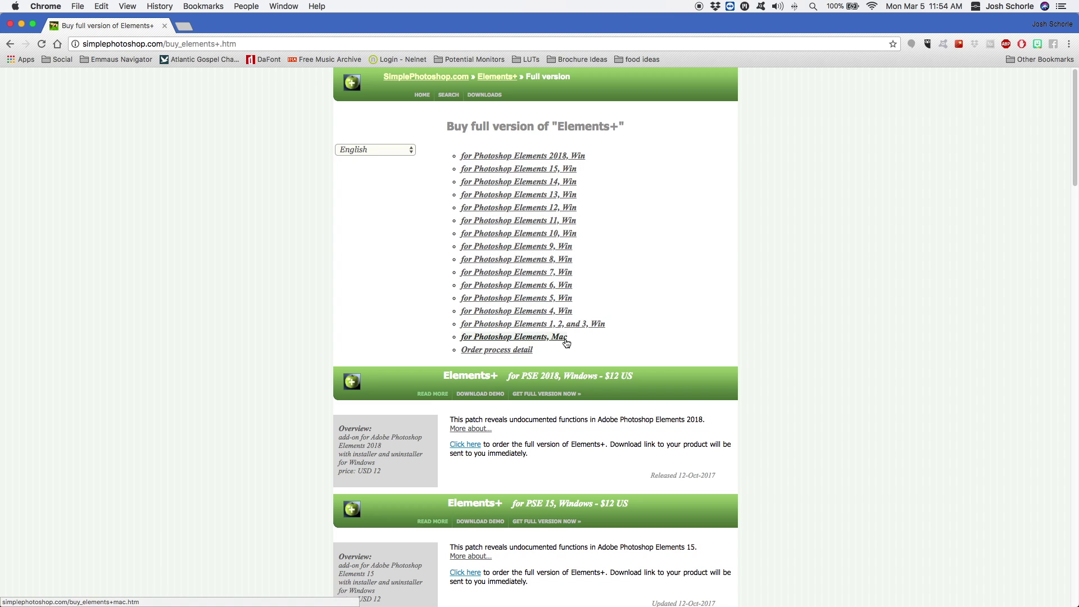
Order Elements+ for Photoshop Elements 2018 Mac without backup media, for USD 12.00
left_click(517, 337)
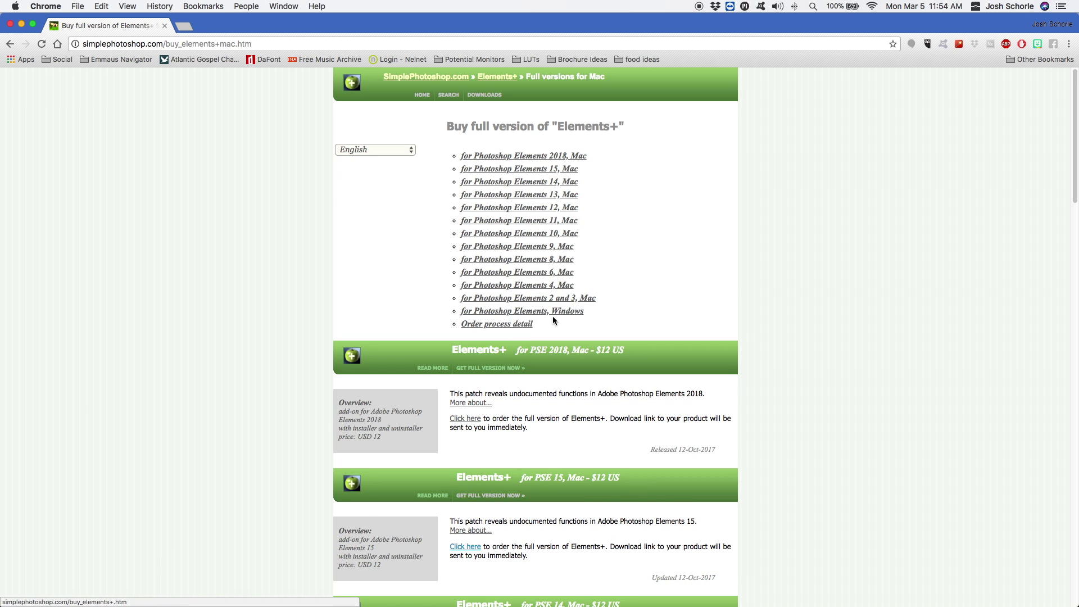
left_click(494, 159)
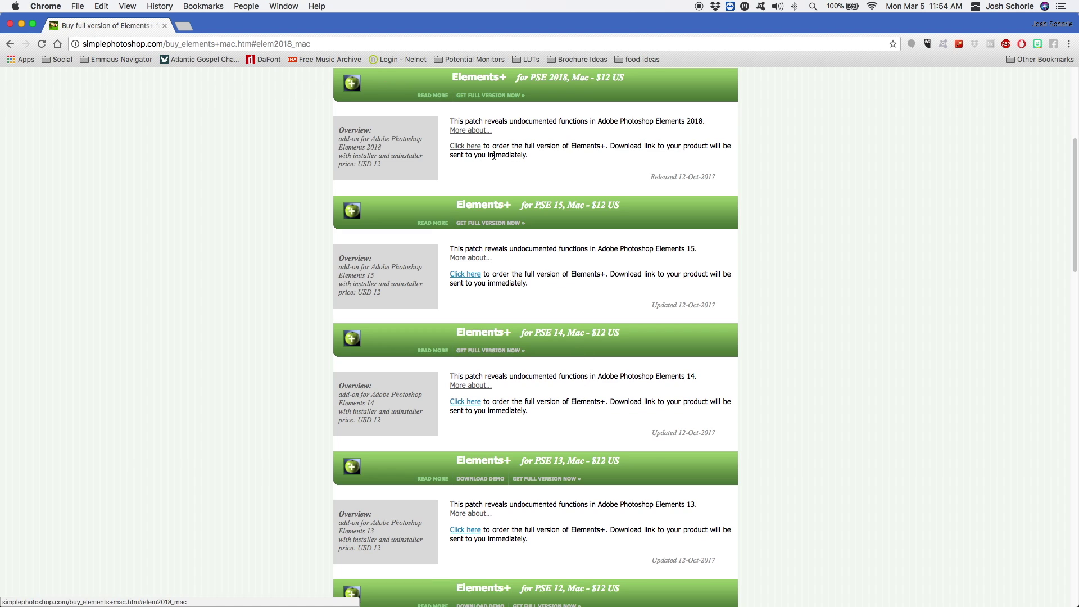
left_click(477, 97)
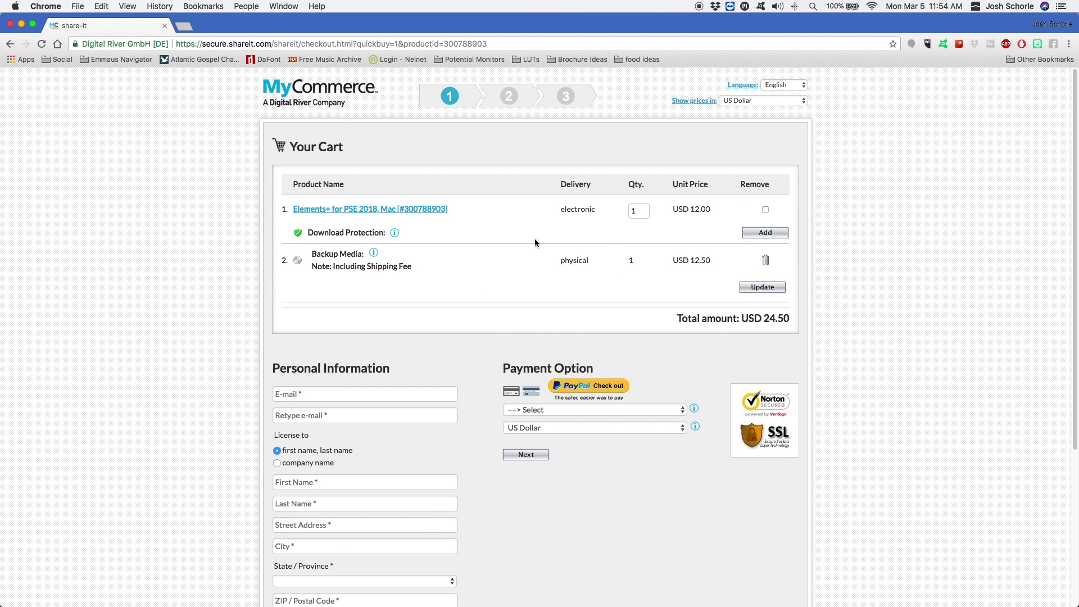
left_click(765, 260)
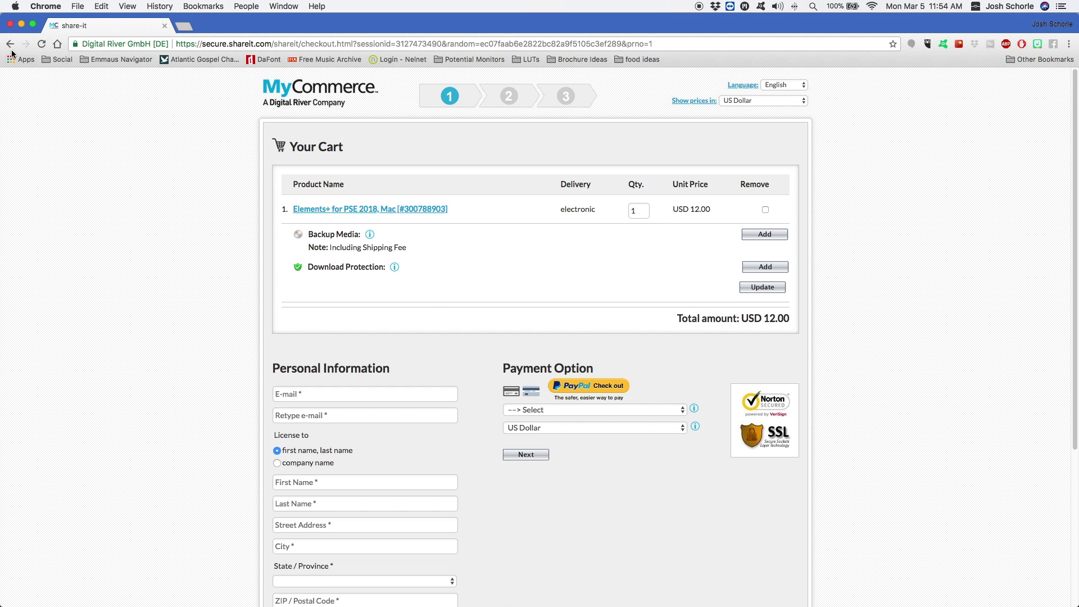
Bring Photoshop Elements back and choose Color Lookup from the Elements+ Color and Tone effect
mouse_move(978, 604)
left_click(1006, 588)
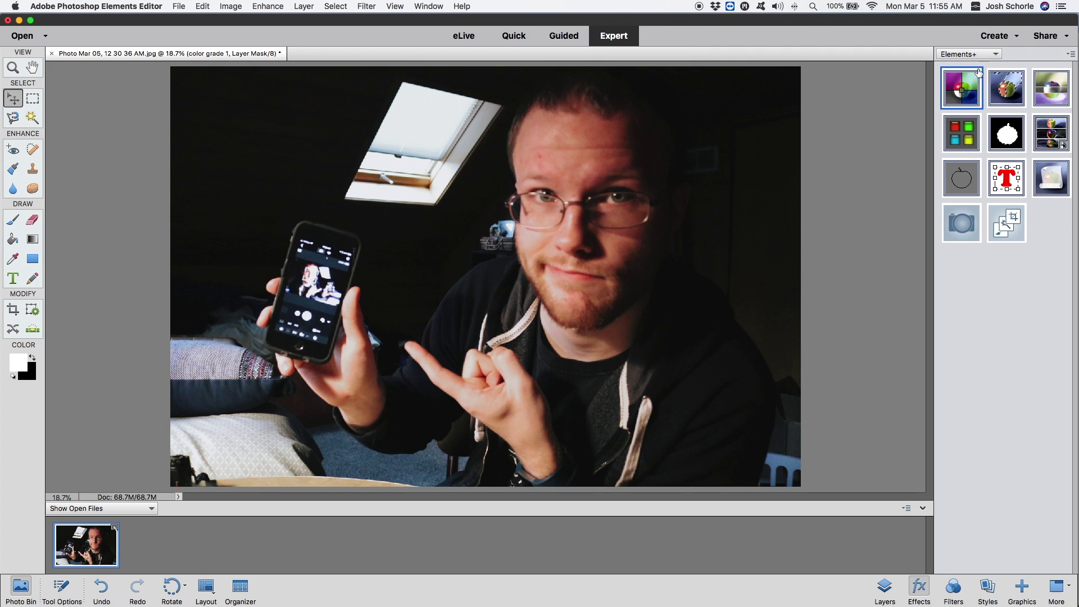
left_click_drag(968, 72, 598, 218)
left_click_drag(600, 223, 600, 222)
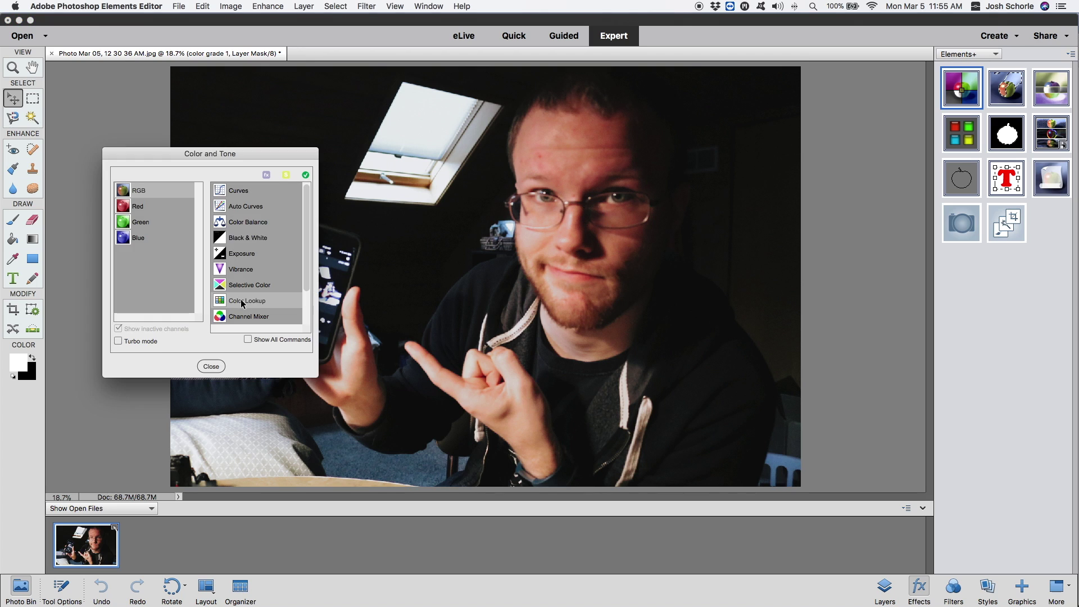
left_click(305, 175)
Create the Color Lookup 1 layer graded with the CINEMA.cube LUT
left_click(845, 210)
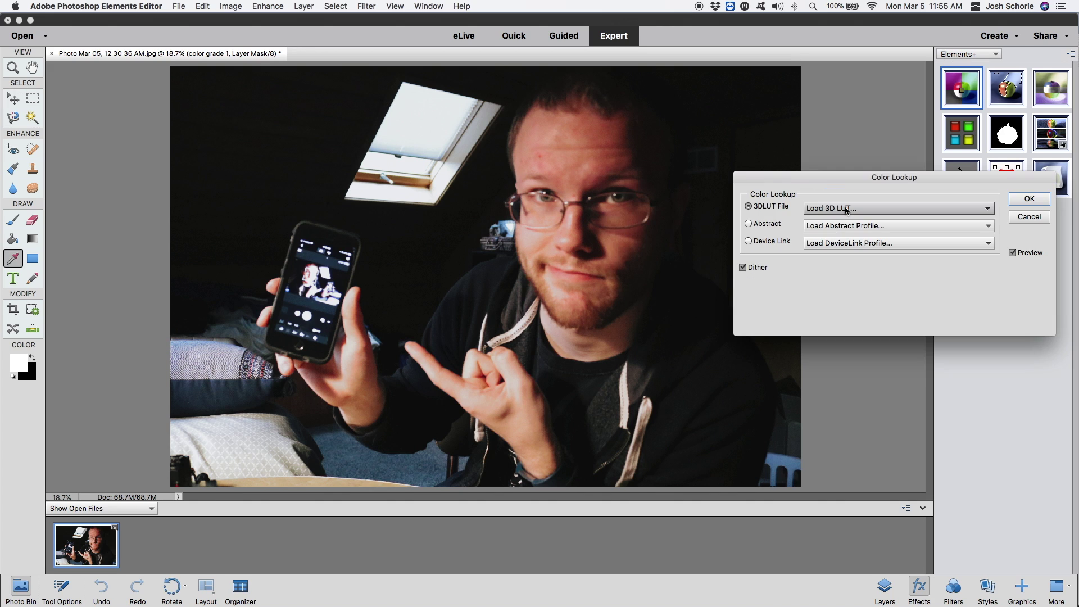
left_click(871, 220)
left_click(843, 212)
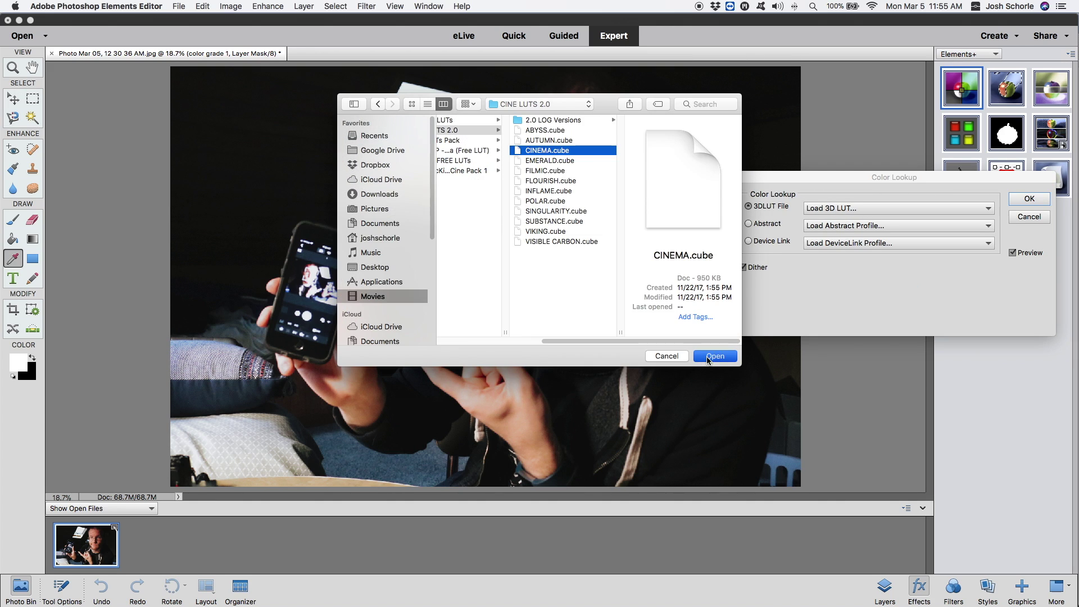
left_click(709, 358)
left_click(1029, 198)
Lower the Color Lookup 1 layer's opacity to about 69%
left_click(884, 588)
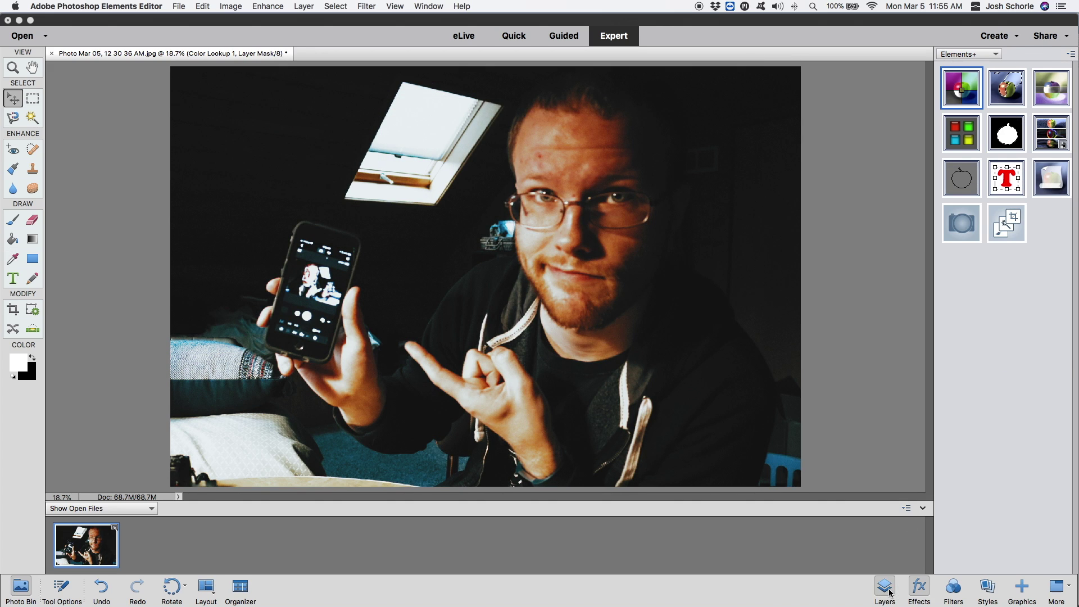
left_click(1067, 70)
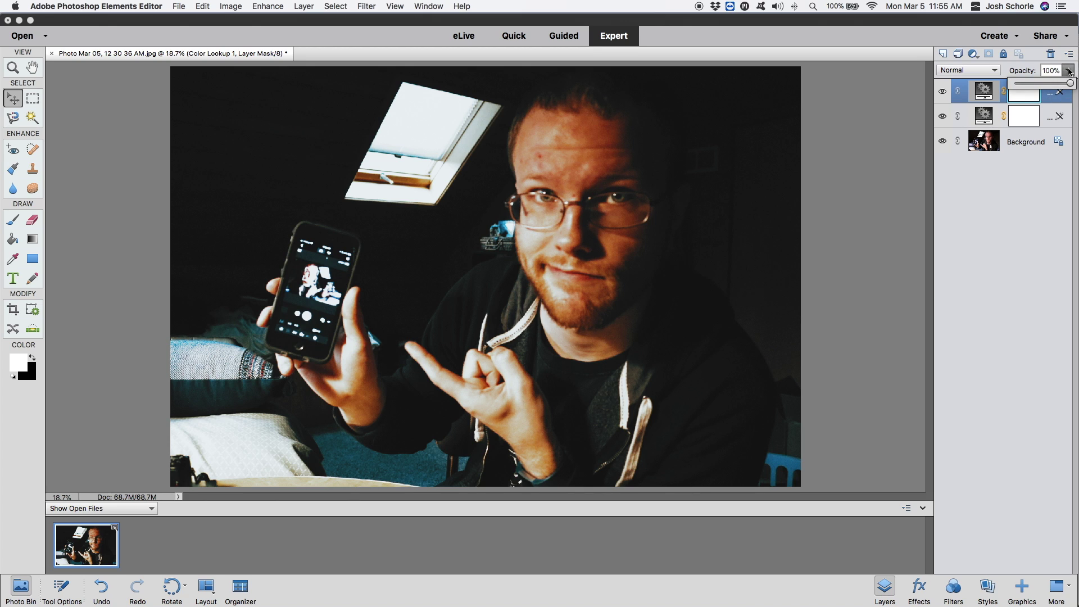
left_click_drag(1067, 84, 1055, 87)
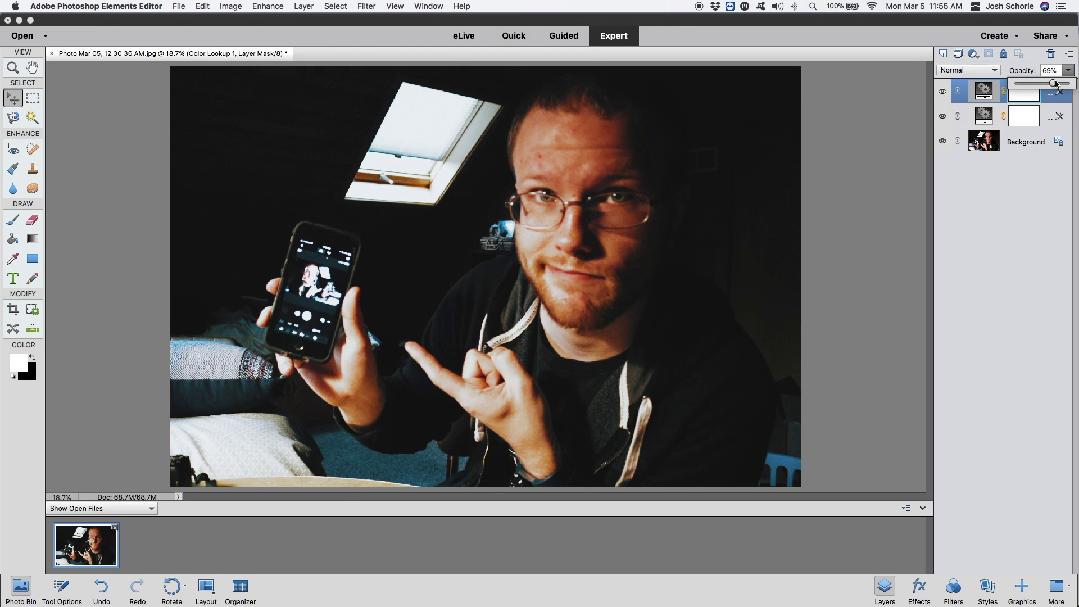
Try to edit the color grade 1 layer and dismiss the can't-edit notice
left_click(983, 118)
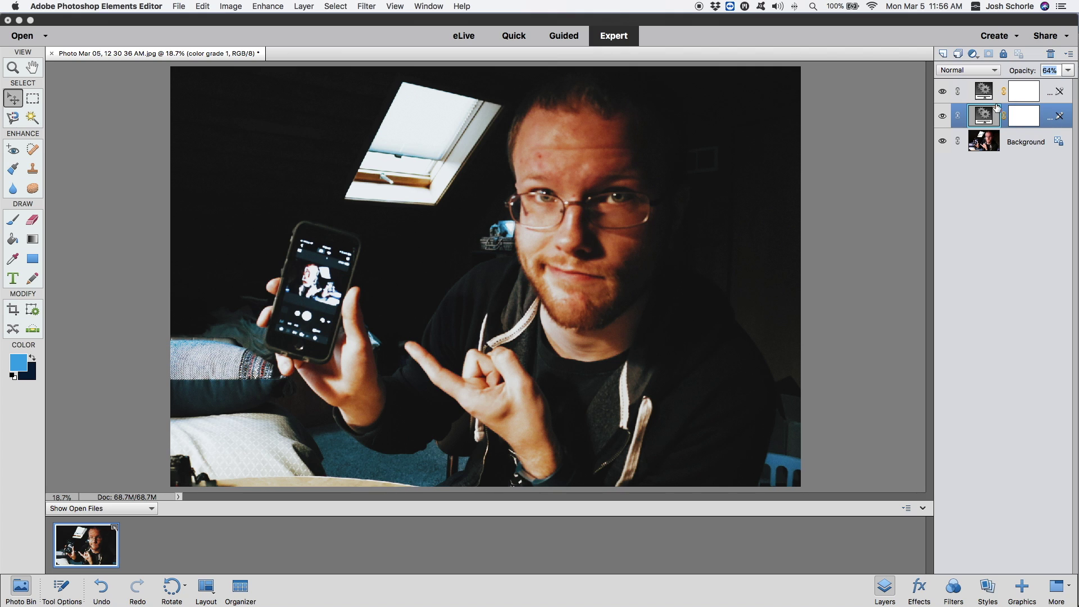
double_click(984, 117)
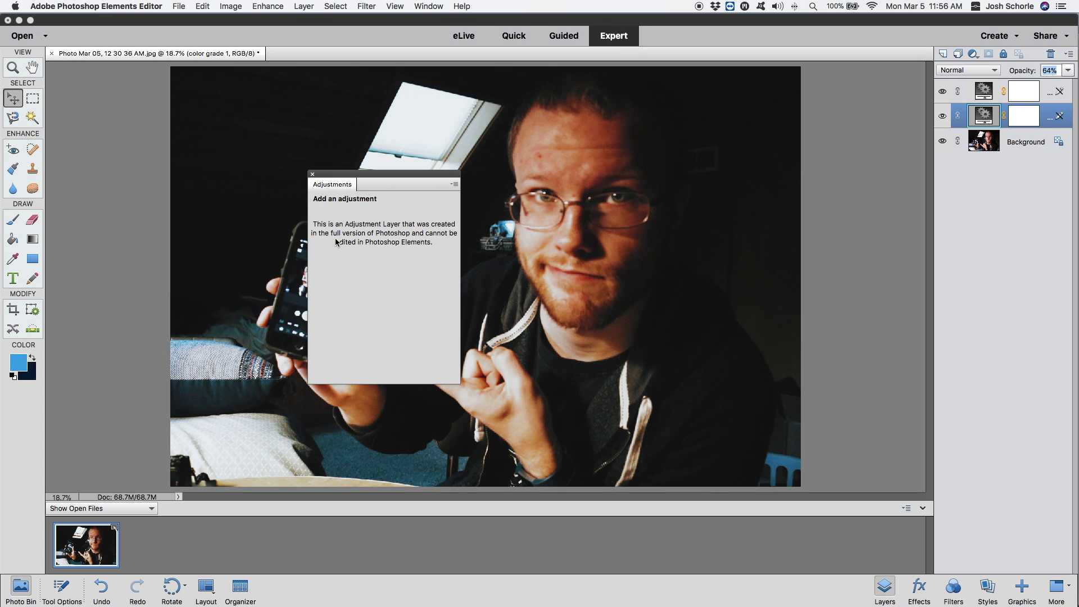
left_click(312, 175)
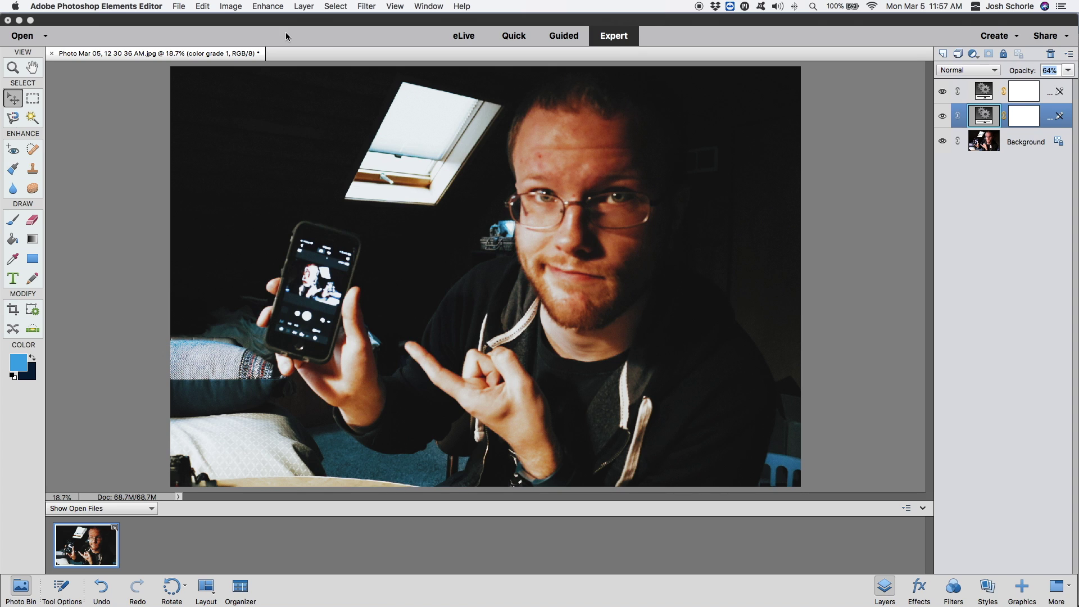